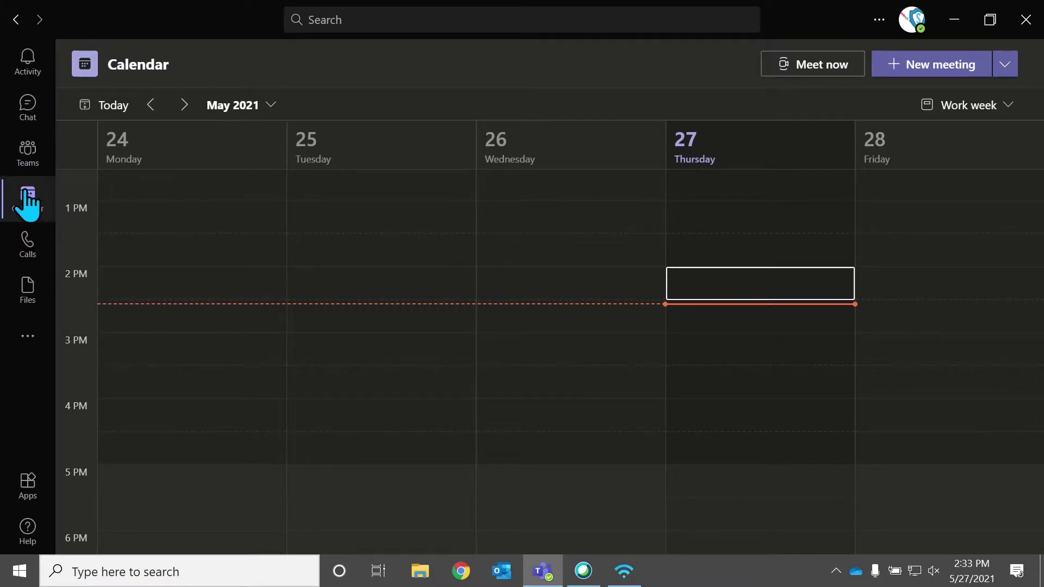
pyautogui.click(1006, 65)
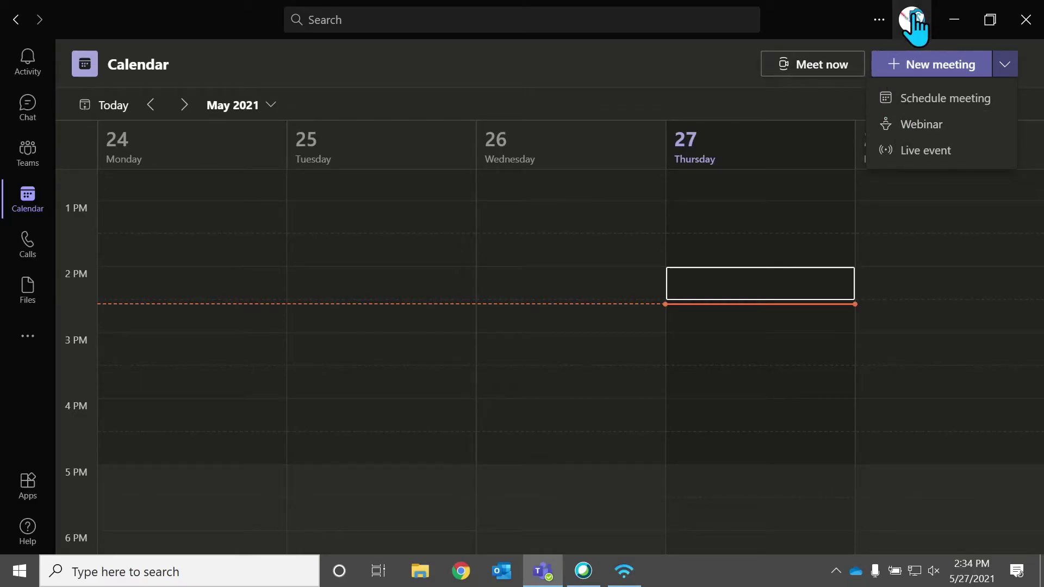
pyautogui.click(914, 21)
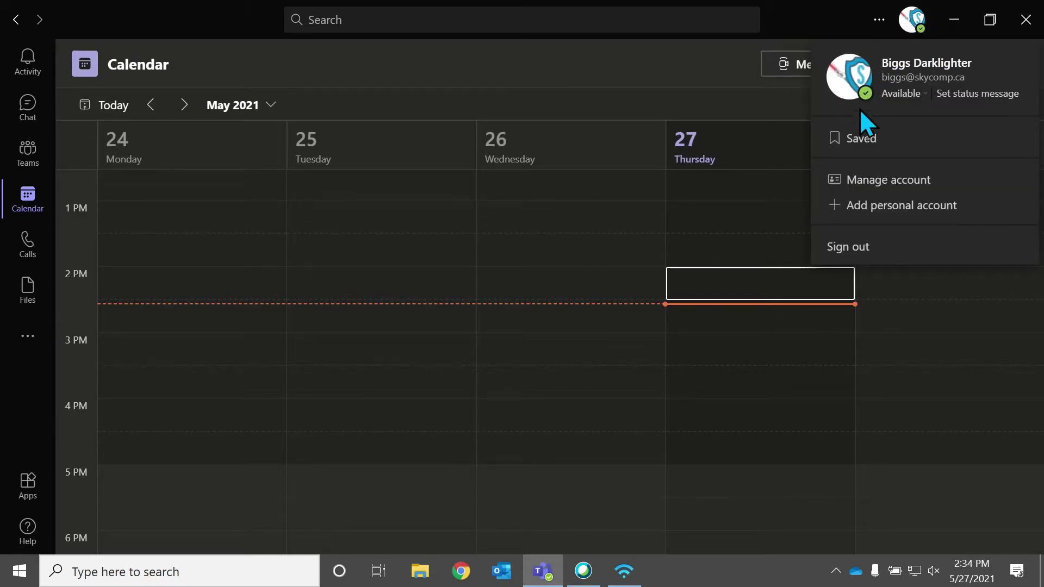
pyautogui.click(878, 22)
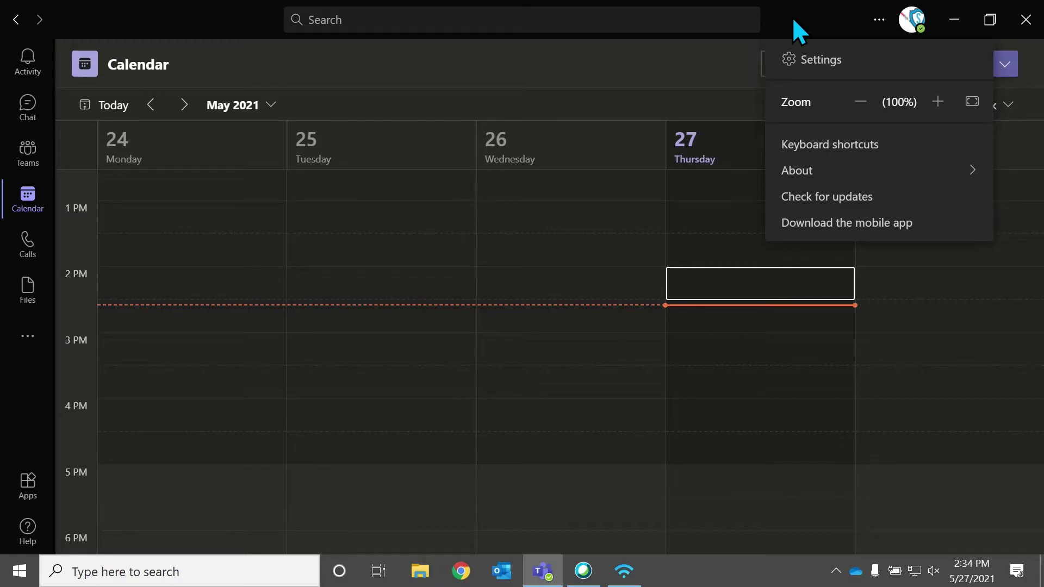
# Step: Start a new webinar from the calendar and check its registration requirement options
pyautogui.click(1006, 64)
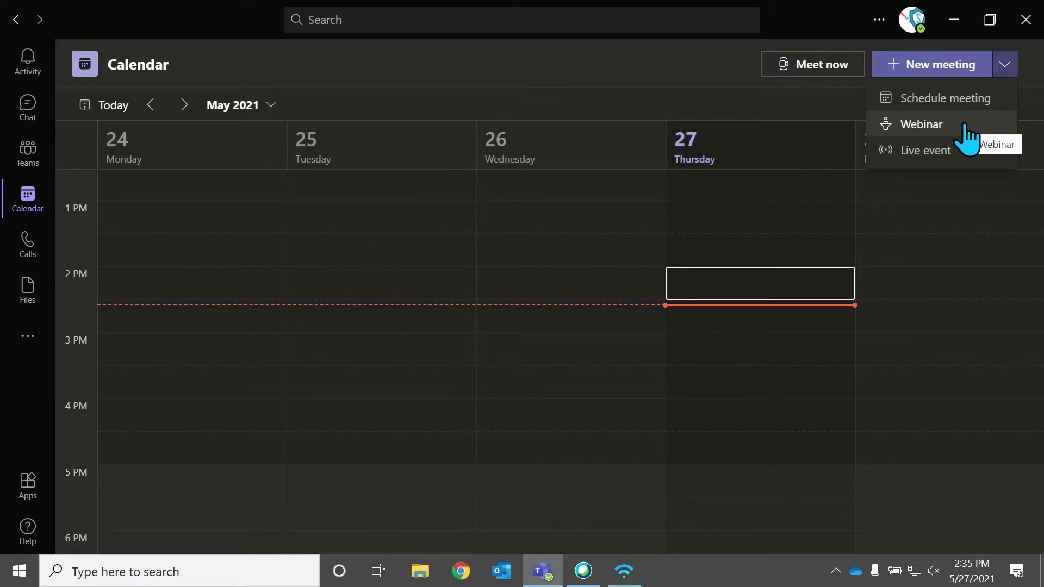
pyautogui.click(964, 124)
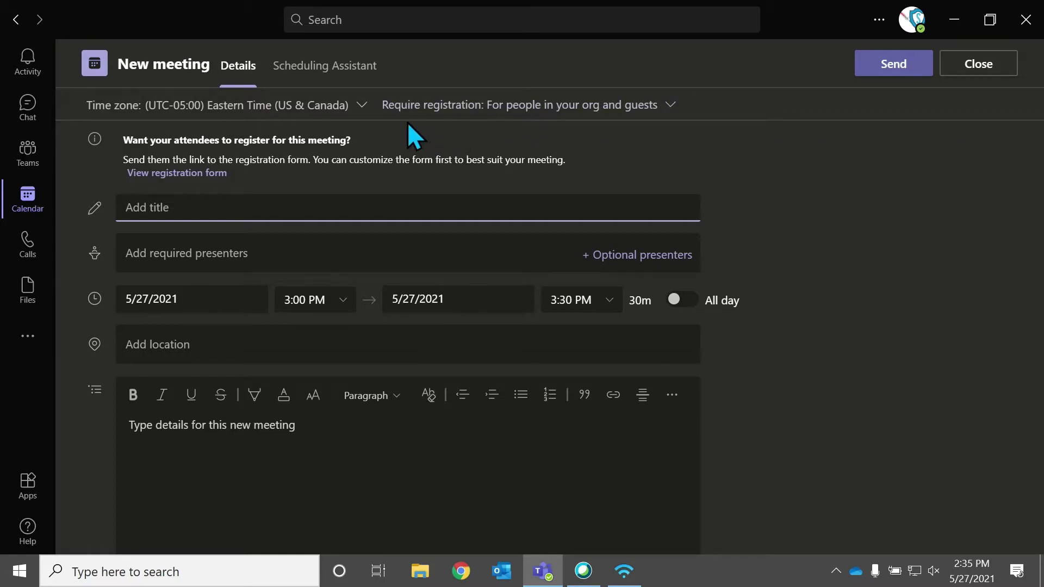
pyautogui.click(400, 106)
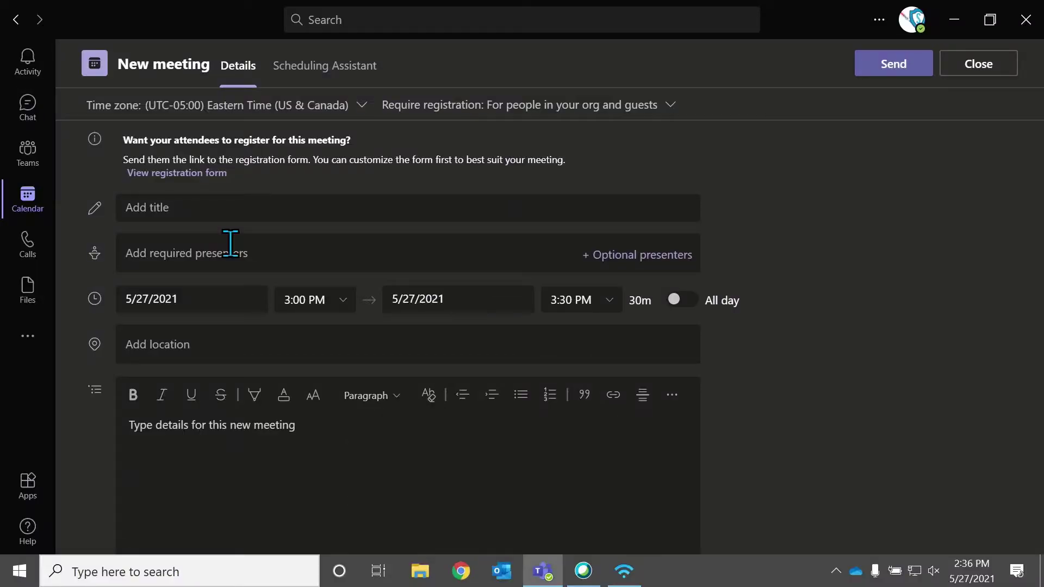
# Step: Title the webinar "Test" and add the colleague as a required presenter
pyautogui.click(160, 215)
pyautogui.write('Test')
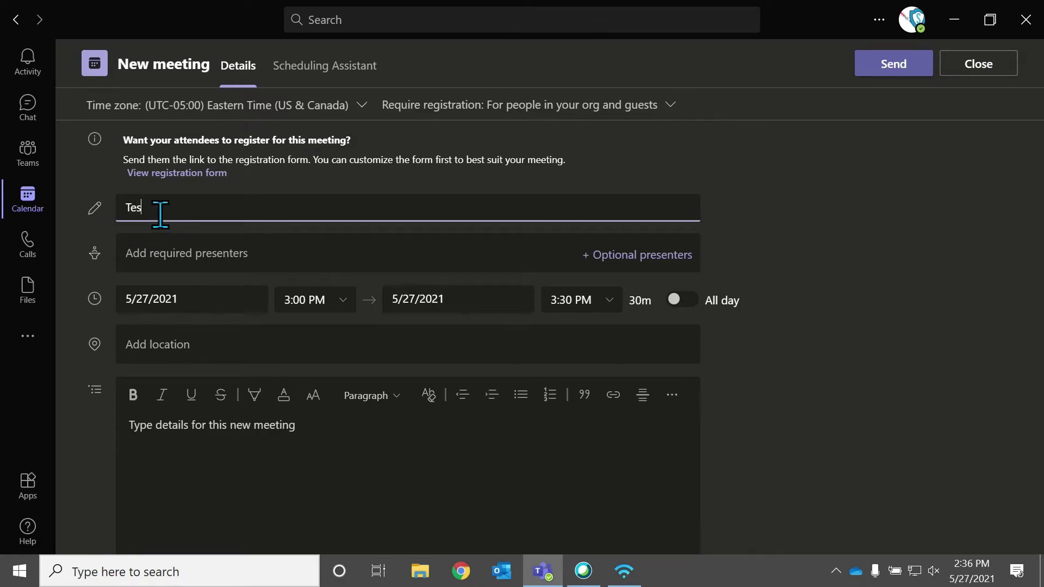
pyautogui.click(180, 248)
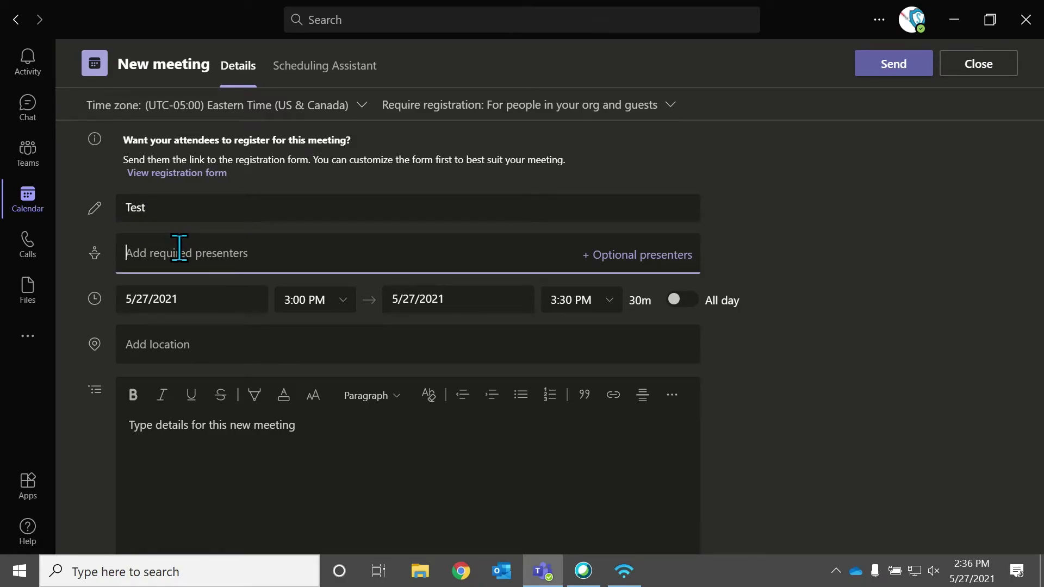
pyautogui.write('Sebastian')
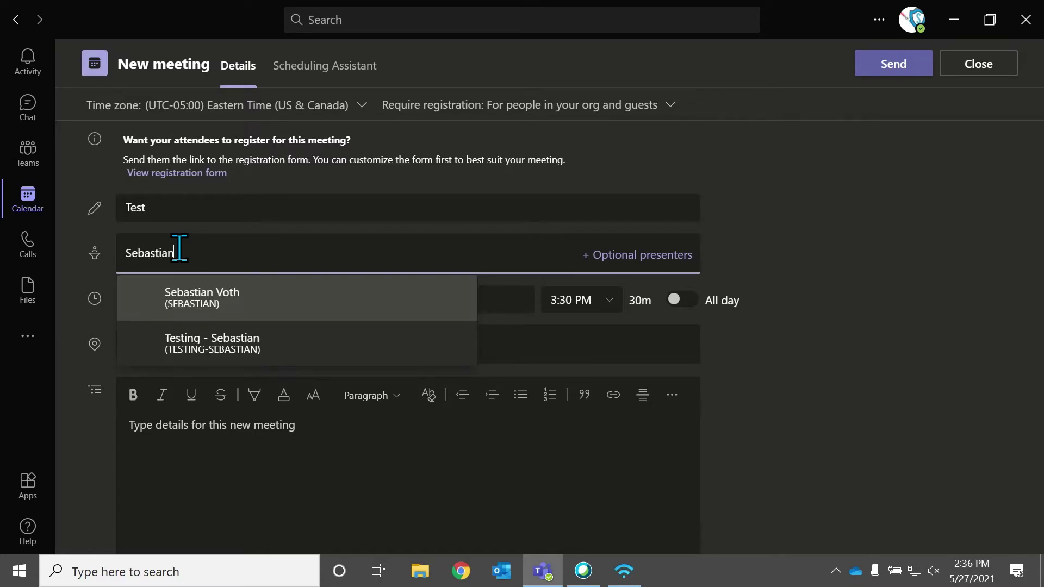
pyautogui.click(186, 298)
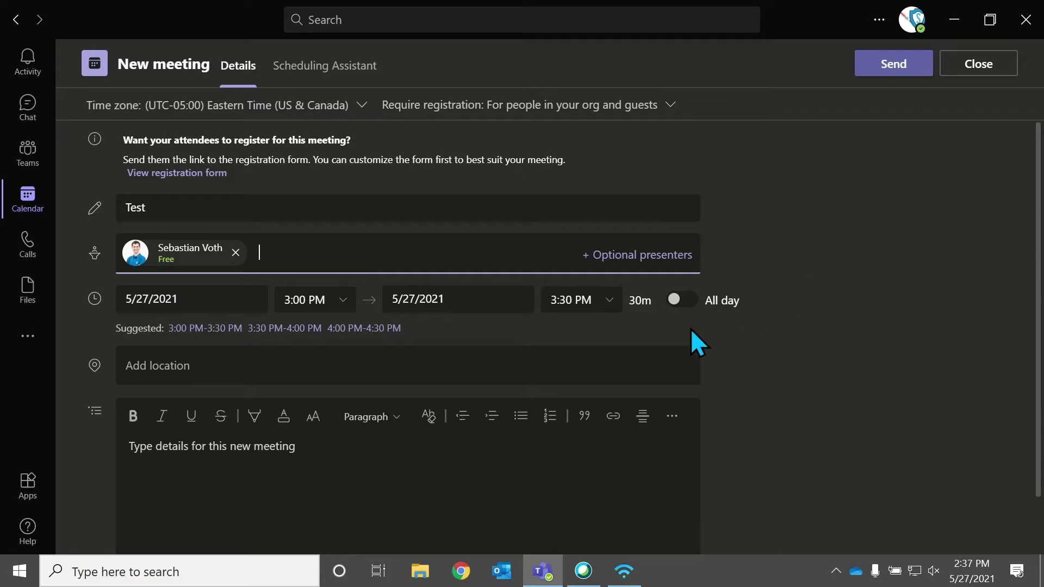
# Step: Set the webinar's location to the custom text "Skycomp Studios"
pyautogui.click(282, 356)
pyautogui.write('Skyc')
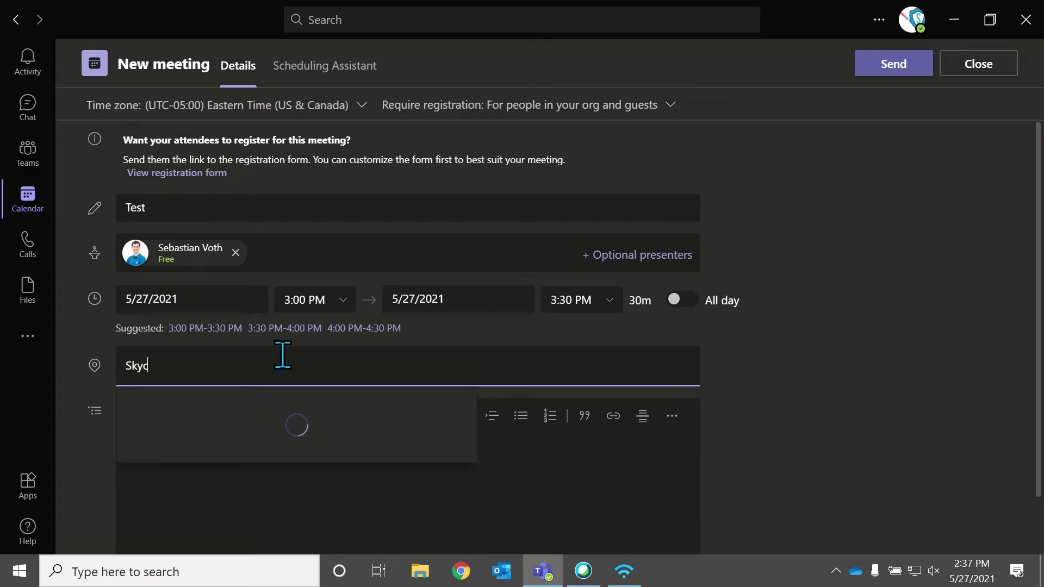
pyautogui.write('omp Studios')
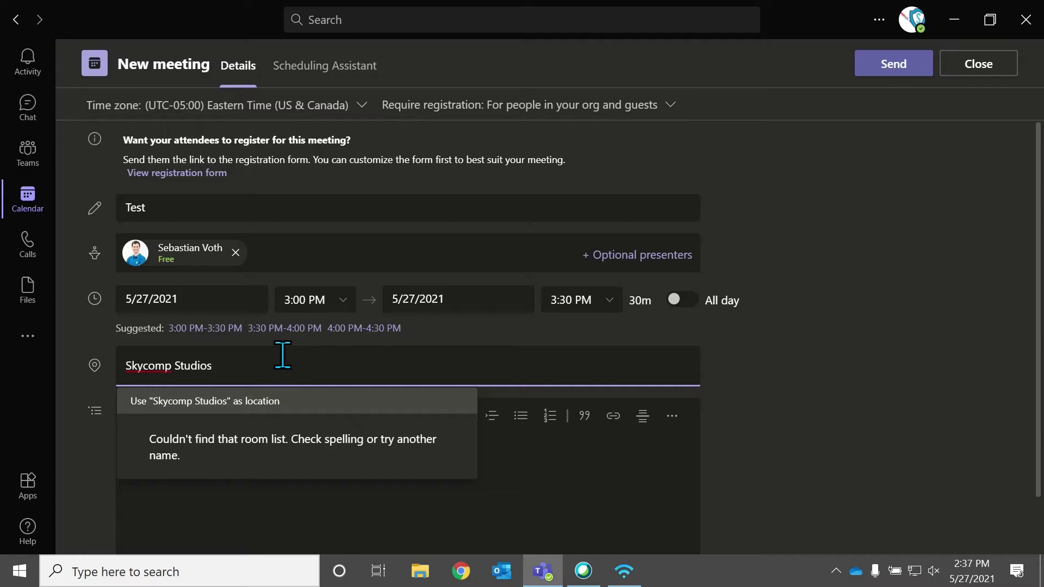
pyautogui.click(283, 402)
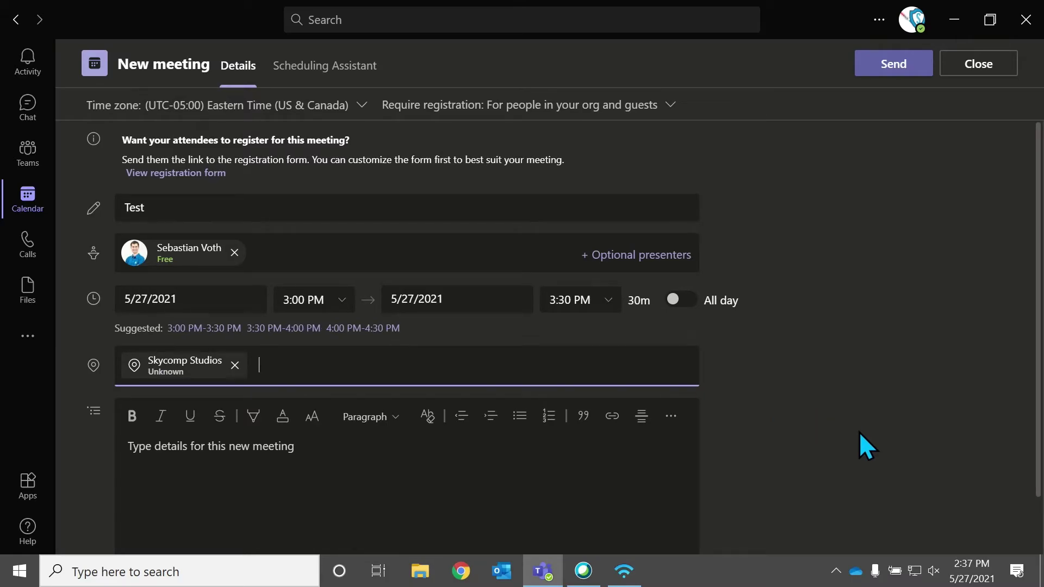
pyautogui.scroll(-2, 859, 432)
pyautogui.click(285, 413)
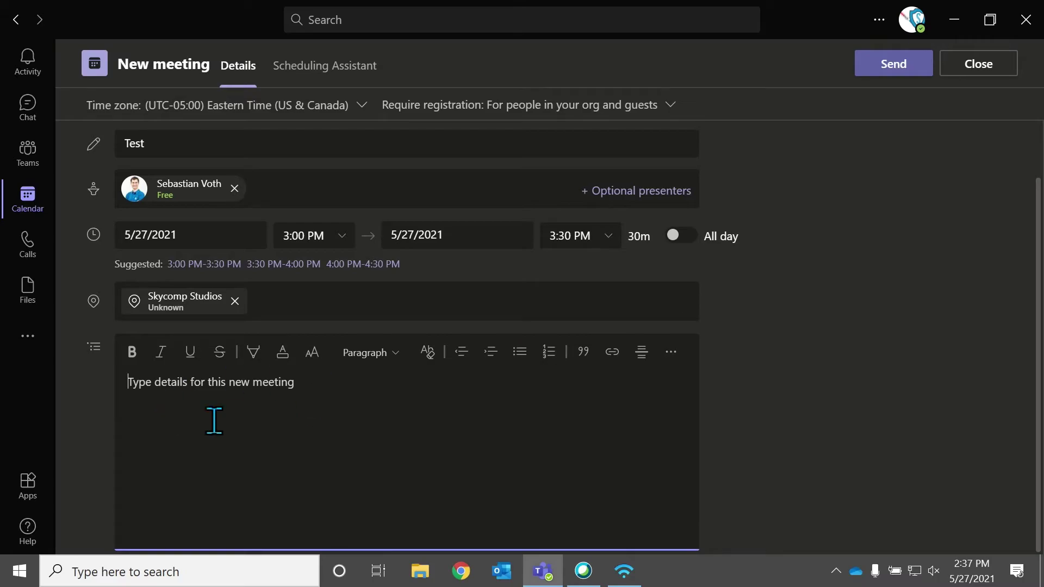
pyautogui.click(671, 352)
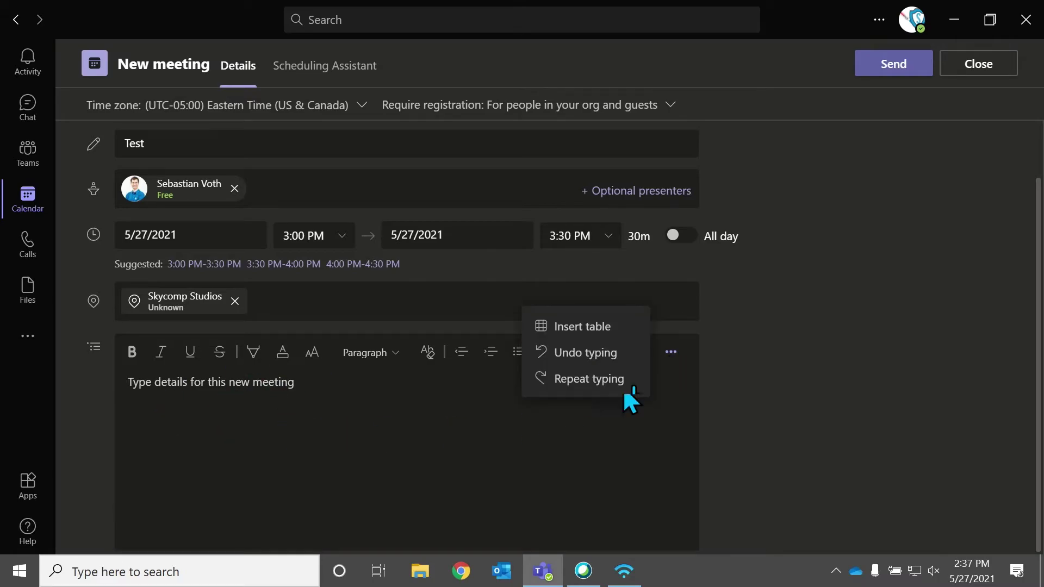
pyautogui.click(628, 403)
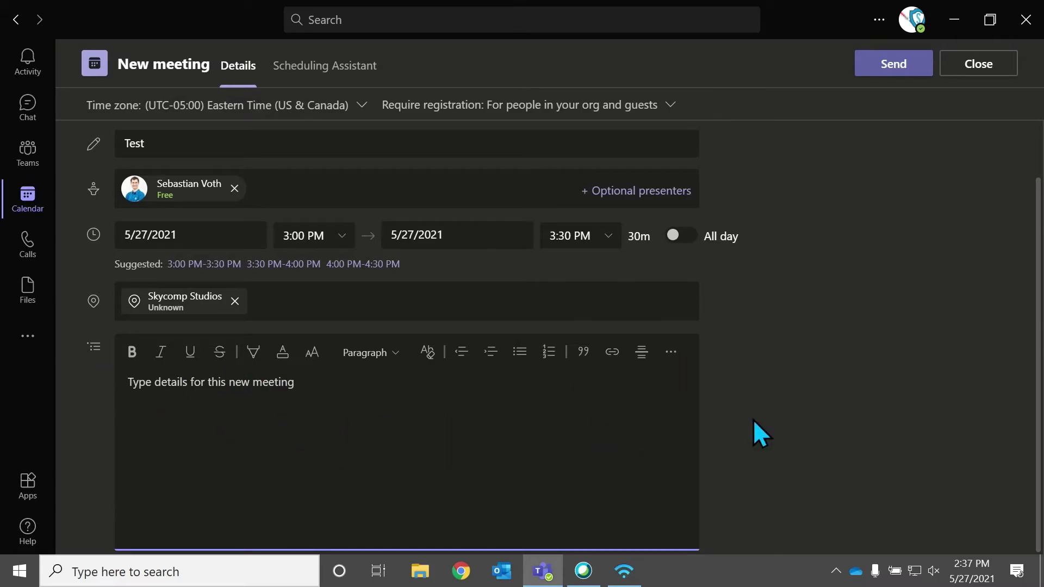
pyautogui.scroll(2, 760, 433)
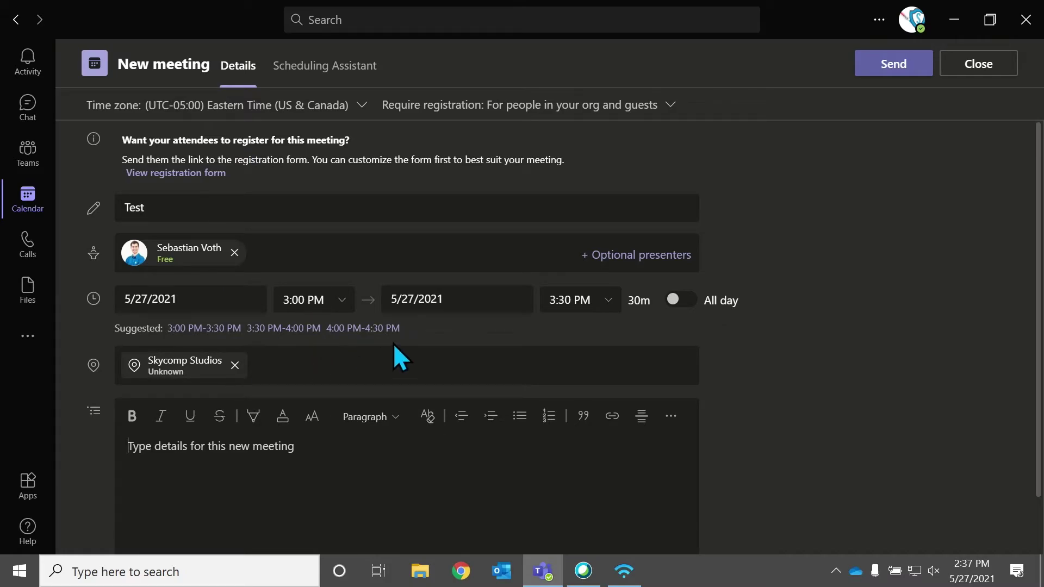
# Step: Open the webinar's registration form, title the event "Test" and enter "Webinar Test" as its description
pyautogui.click(175, 173)
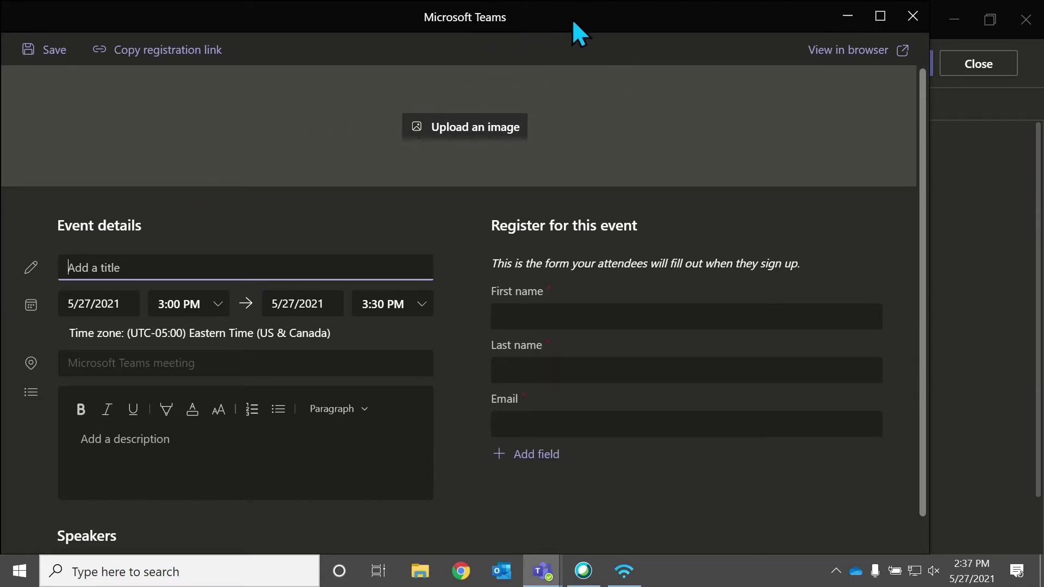
pyautogui.moveTo(566, 12); pyautogui.dragTo(625, 40)
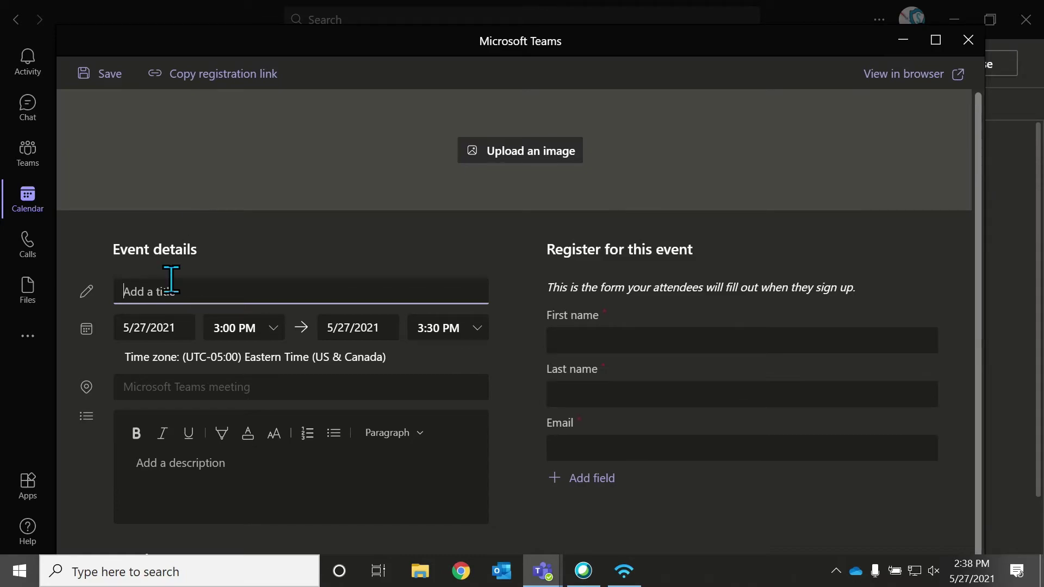
pyautogui.write('Test')
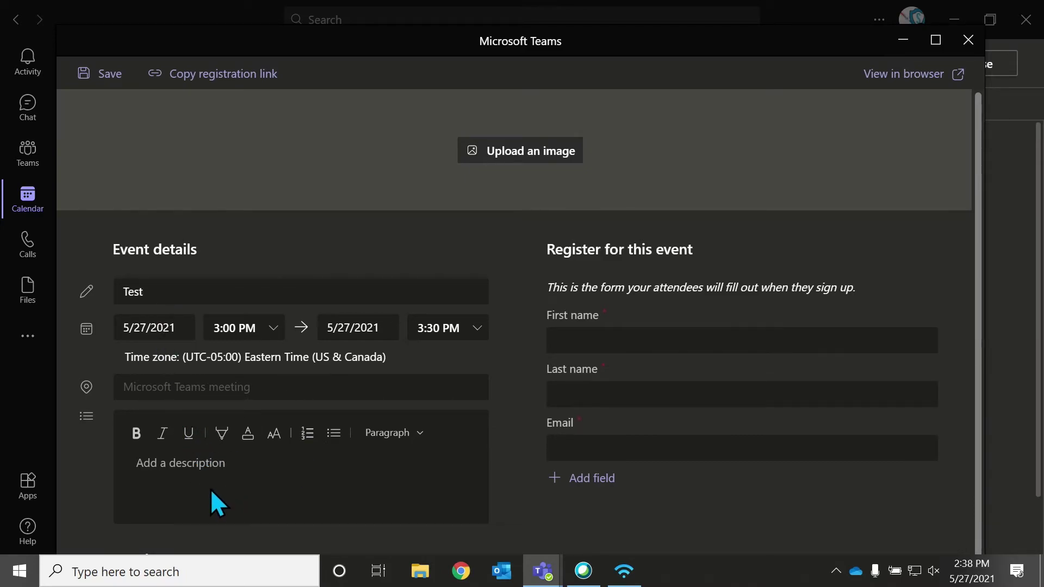
pyautogui.write('Webinar Test')
pyautogui.scroll(-1, 709, 283)
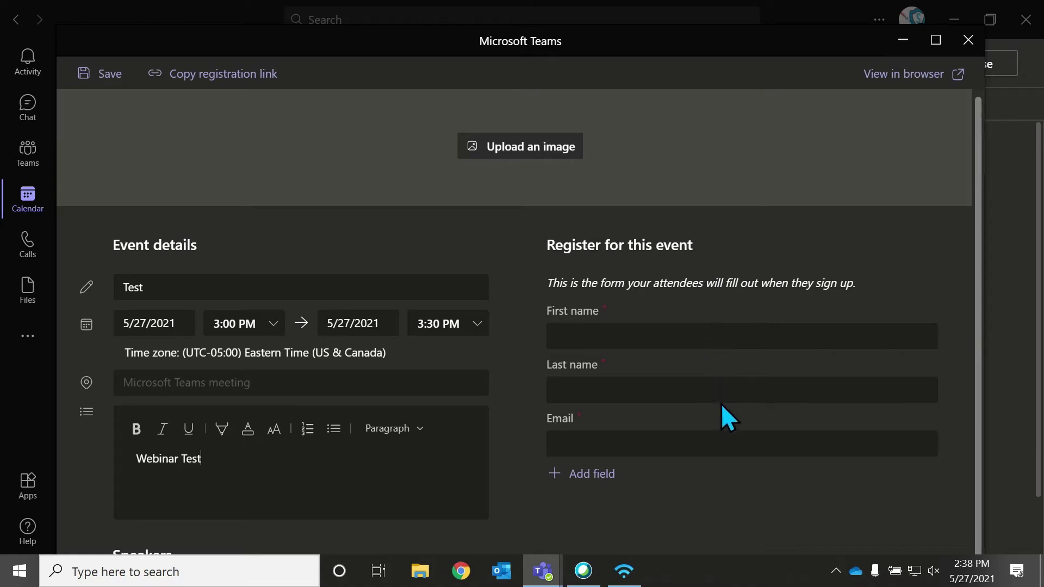
pyautogui.click(506, 147)
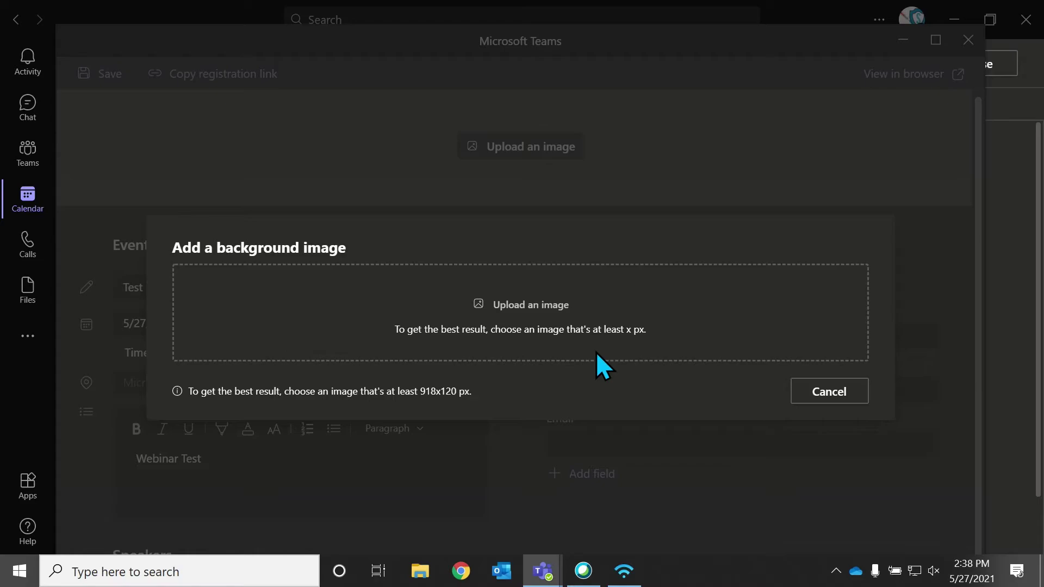
pyautogui.click(826, 390)
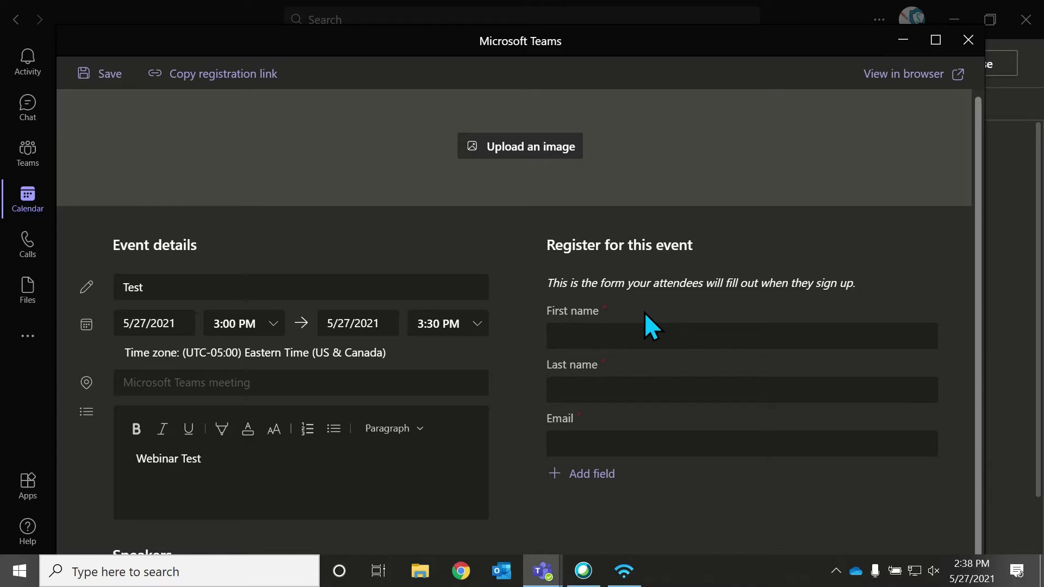
# Step: Add a custom input question to the registration form, then remove it
pyautogui.click(590, 476)
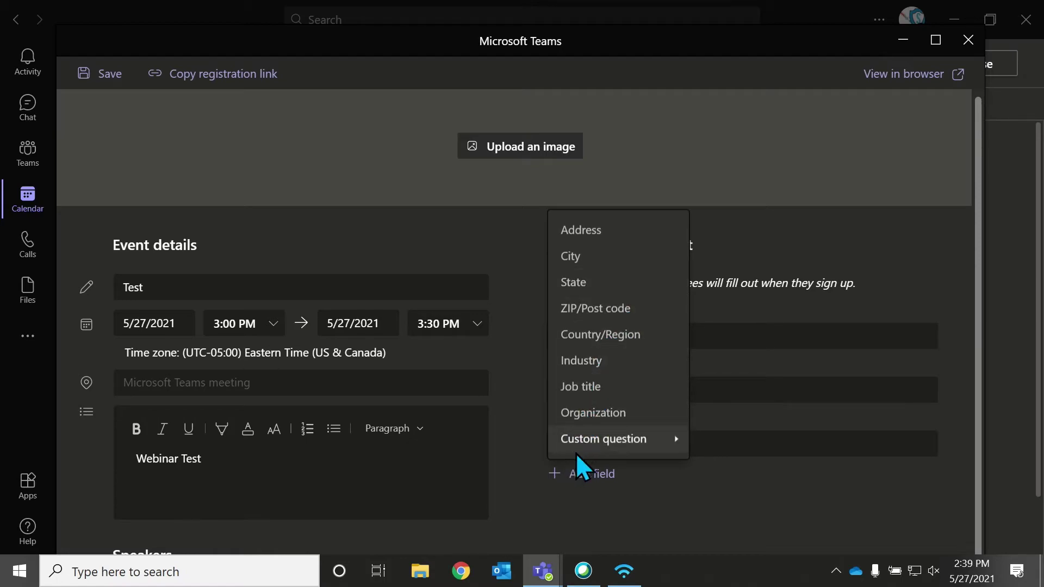
pyautogui.click(600, 448)
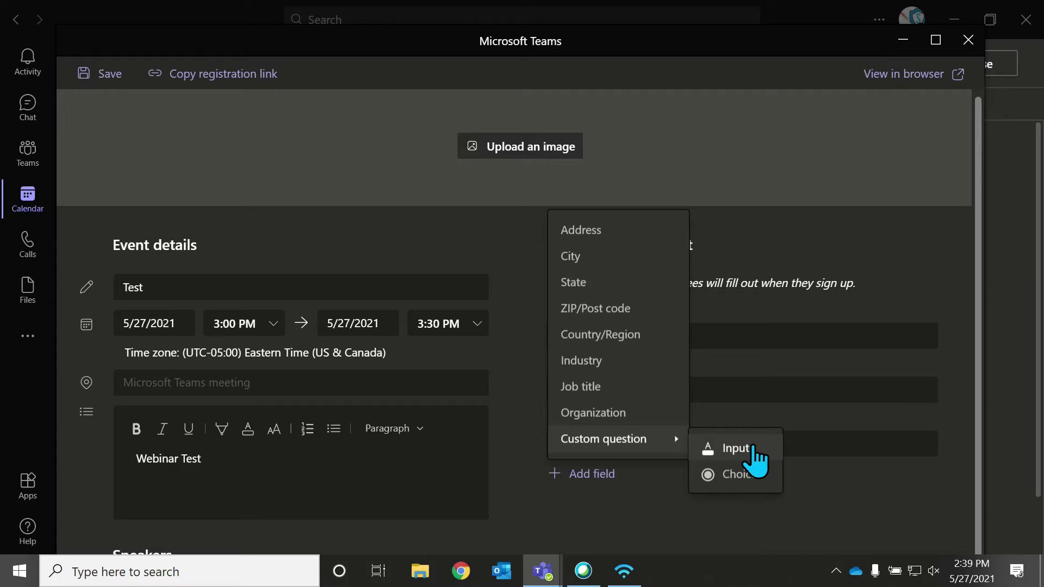
pyautogui.click(754, 450)
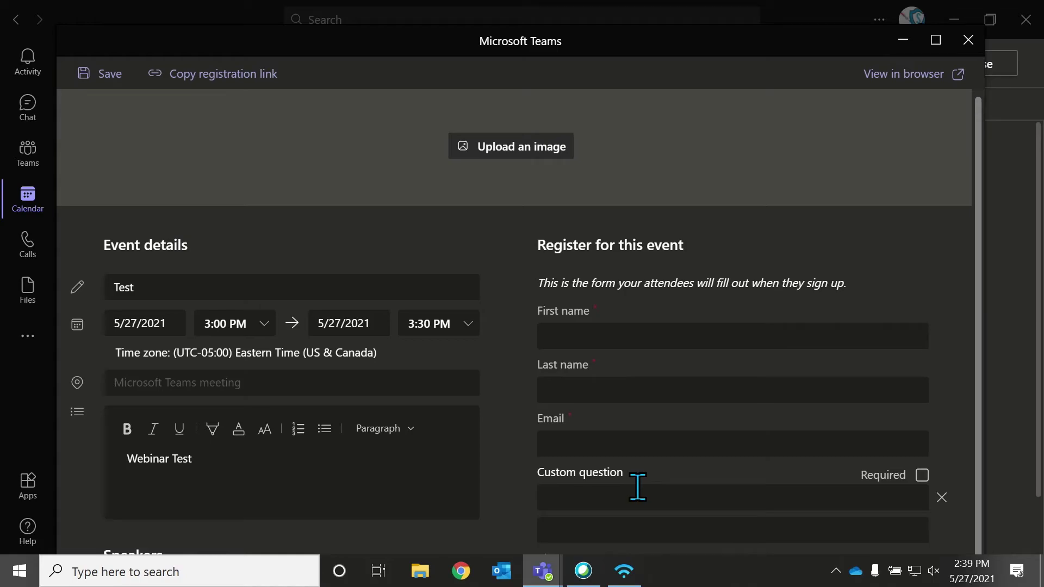
pyautogui.click(638, 487)
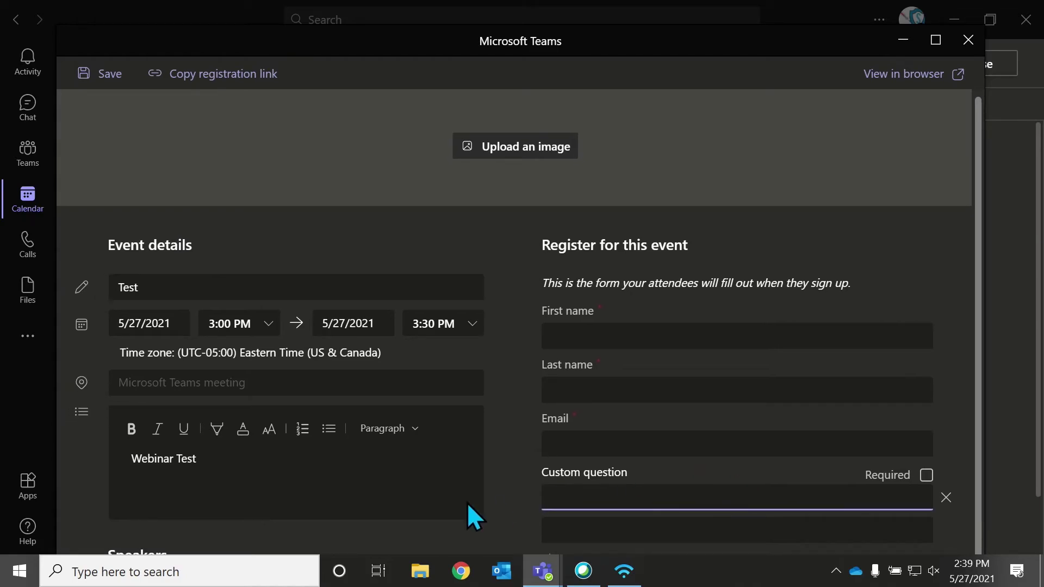
pyautogui.click(625, 529)
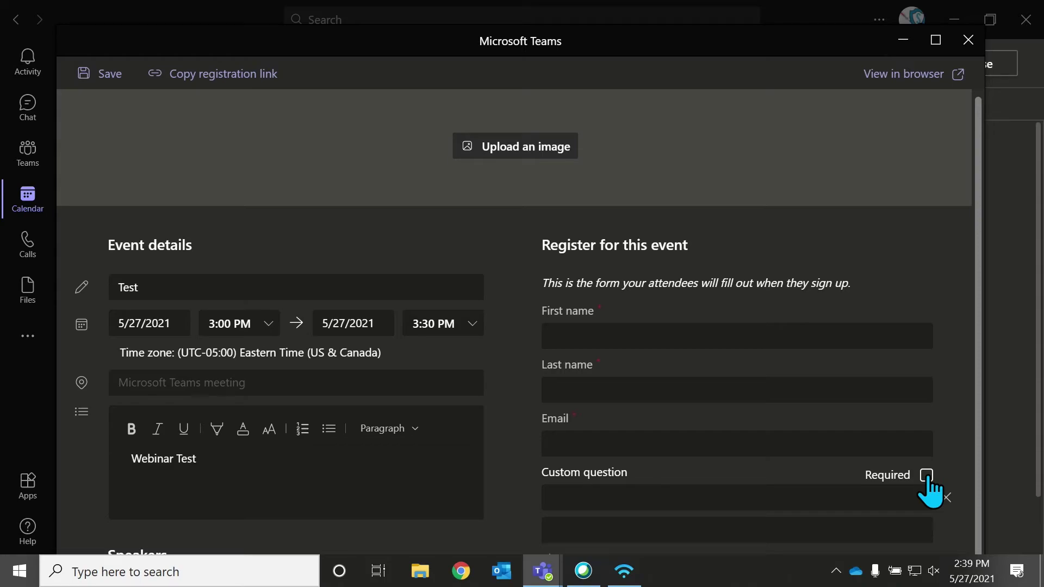
pyautogui.click(951, 498)
# Step: Add a custom choice question to the registration form, then remove the question
pyautogui.click(590, 474)
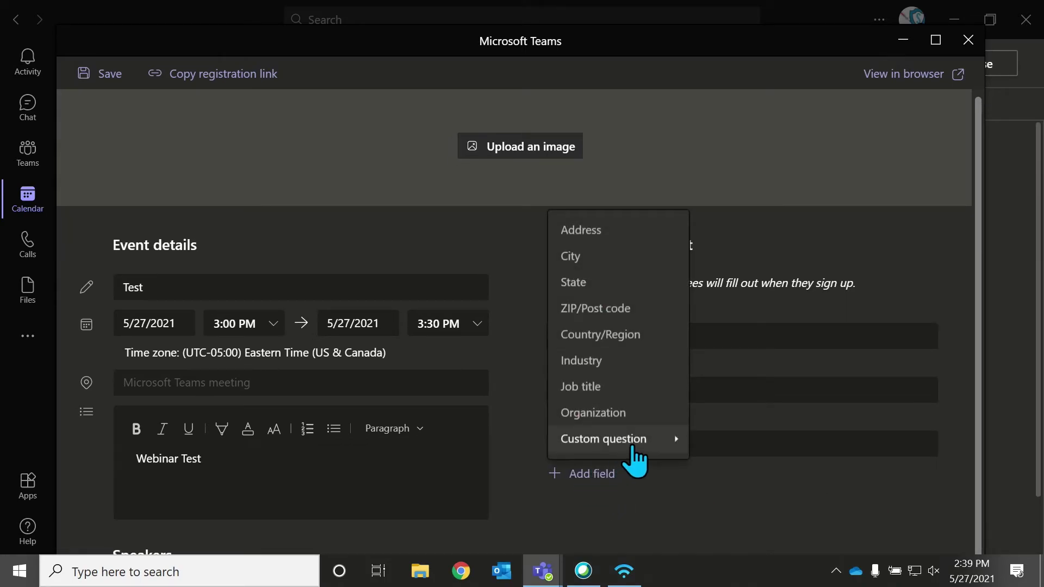
pyautogui.moveTo(670, 442)
pyautogui.click(741, 476)
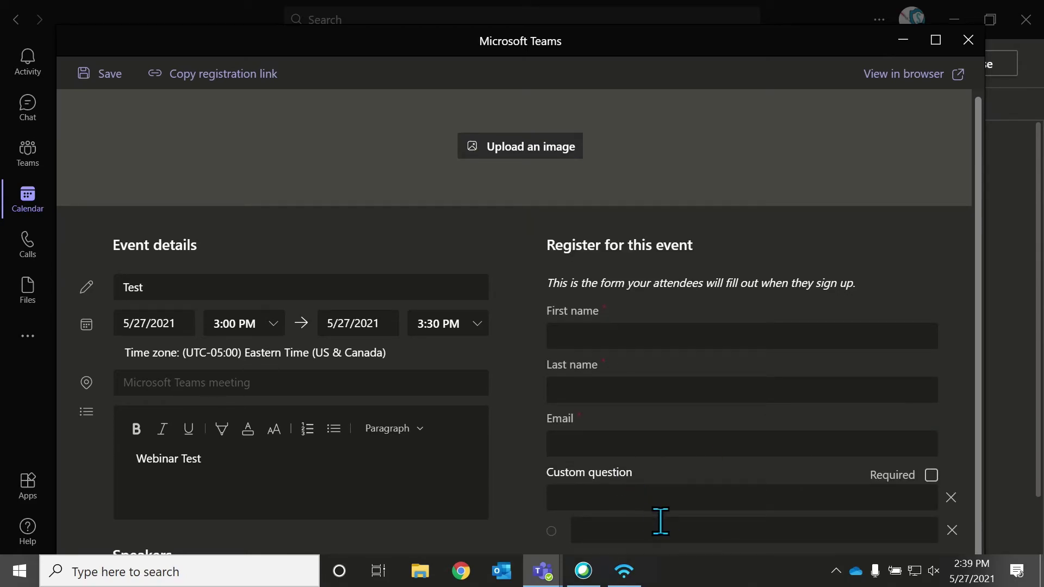
pyautogui.click(645, 497)
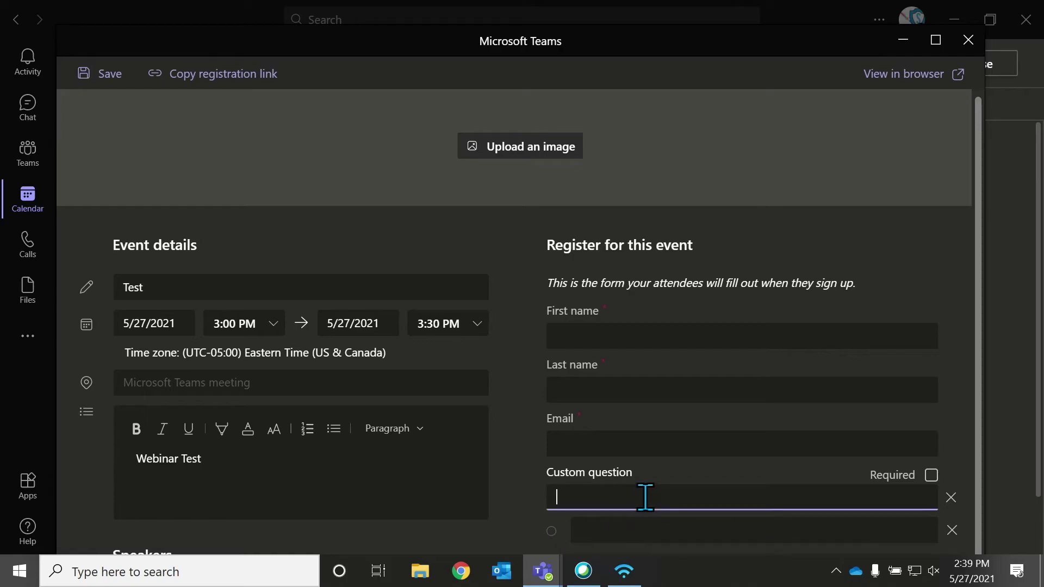
pyautogui.click(645, 532)
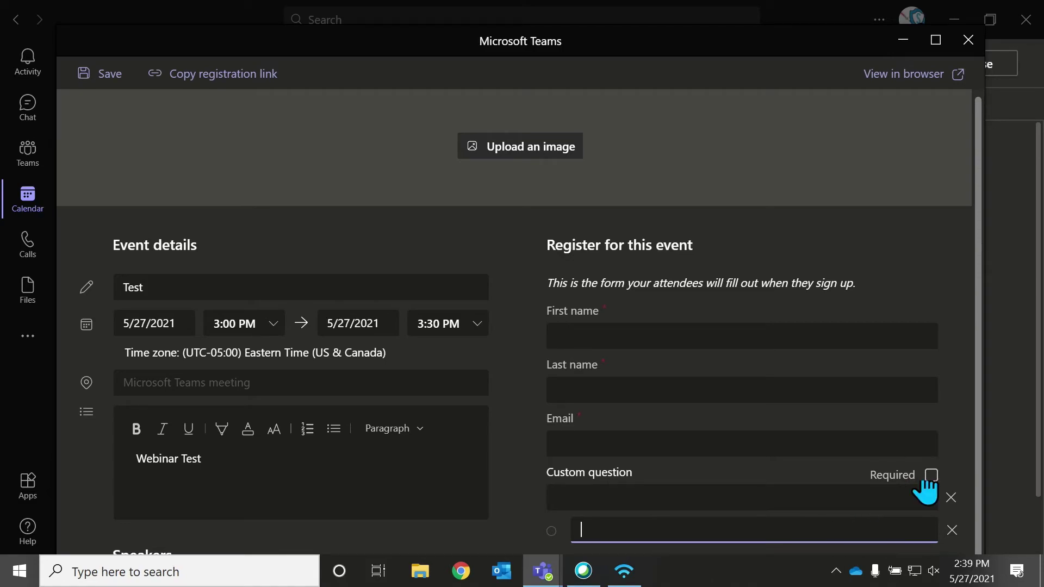
pyautogui.click(952, 498)
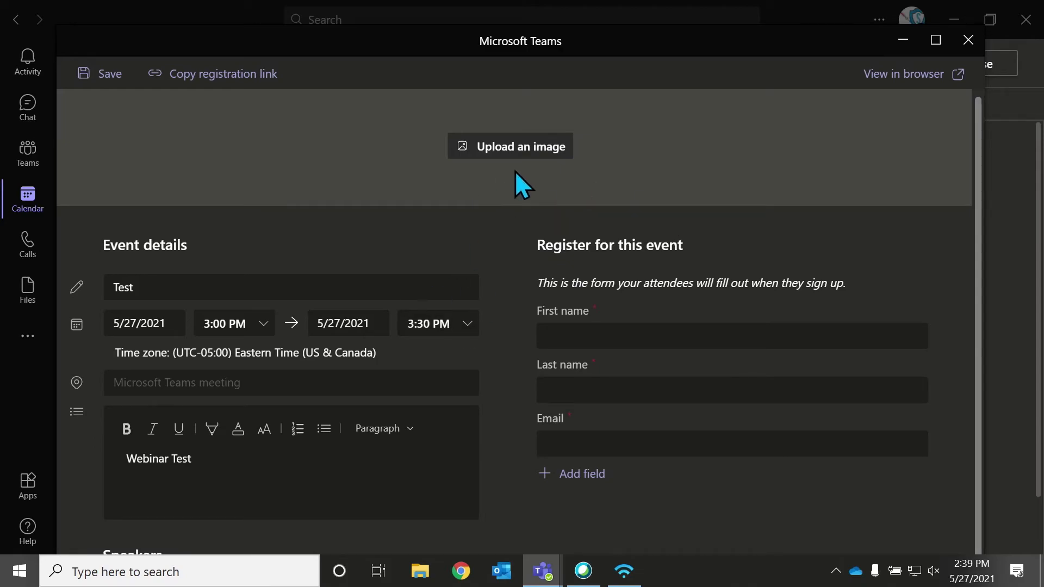
# Step: Copy the registration link and save the registration form
pyautogui.click(200, 77)
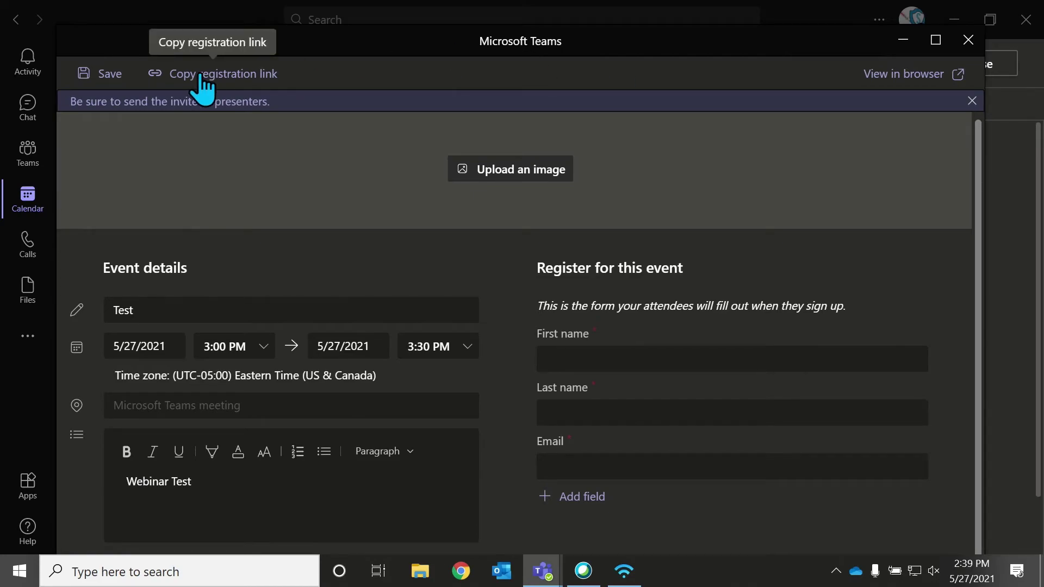
pyautogui.click(100, 64)
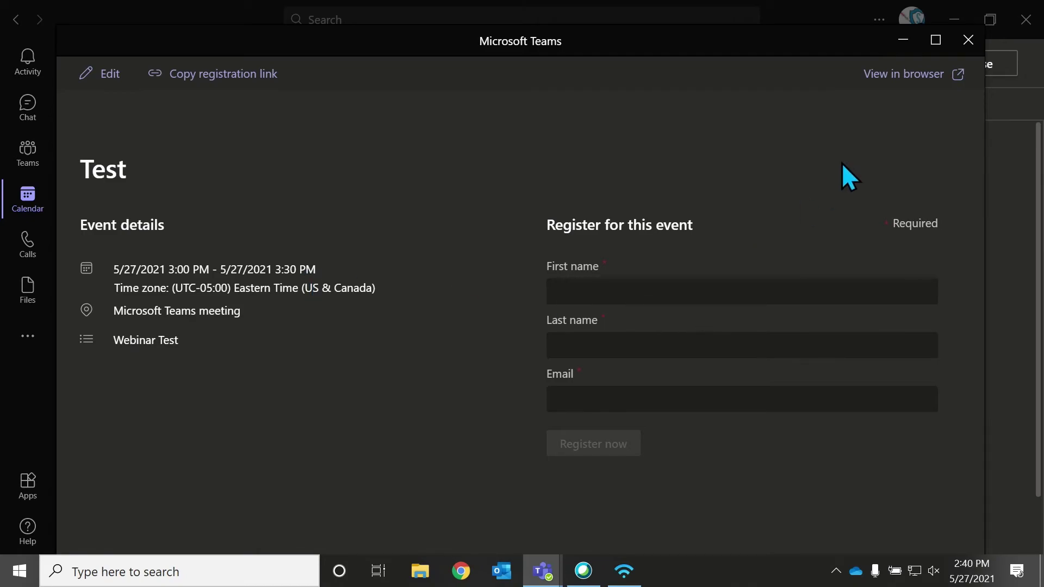
# Step: Preview the attendee registration form in the browser, then close both the browser preview and the form window
pyautogui.click(917, 76)
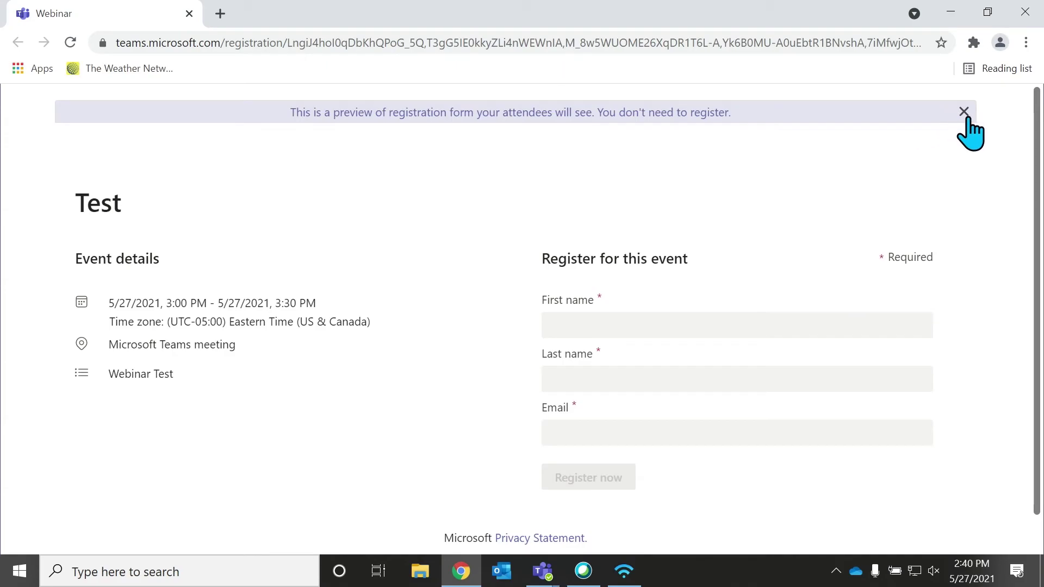
pyautogui.click(1025, 12)
pyautogui.click(968, 40)
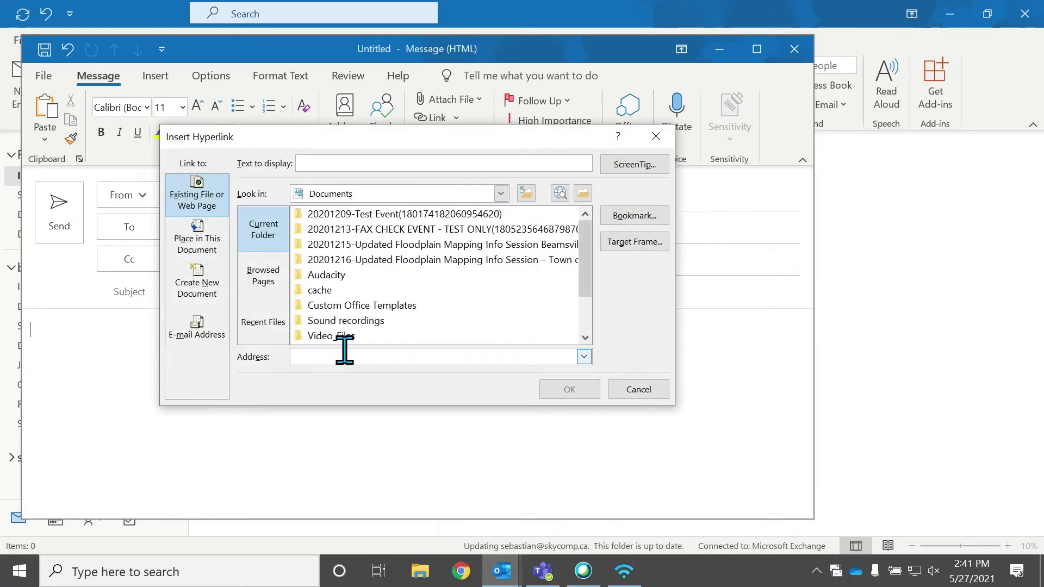
# Step: In the new Outlook message, insert a hyperlink to the copied registration address with the display text "REGISTER FOR WEBINAR"
pyautogui.hotkey('ctrl', 'v')
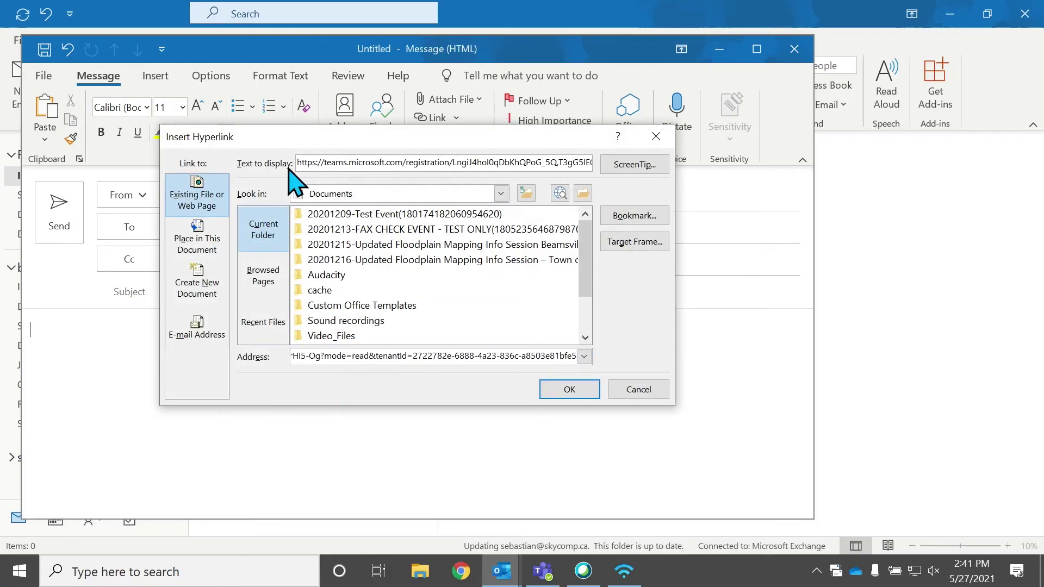
pyautogui.moveTo(299, 162); pyautogui.dragTo(956, 174)
pyautogui.press('BackSpace')
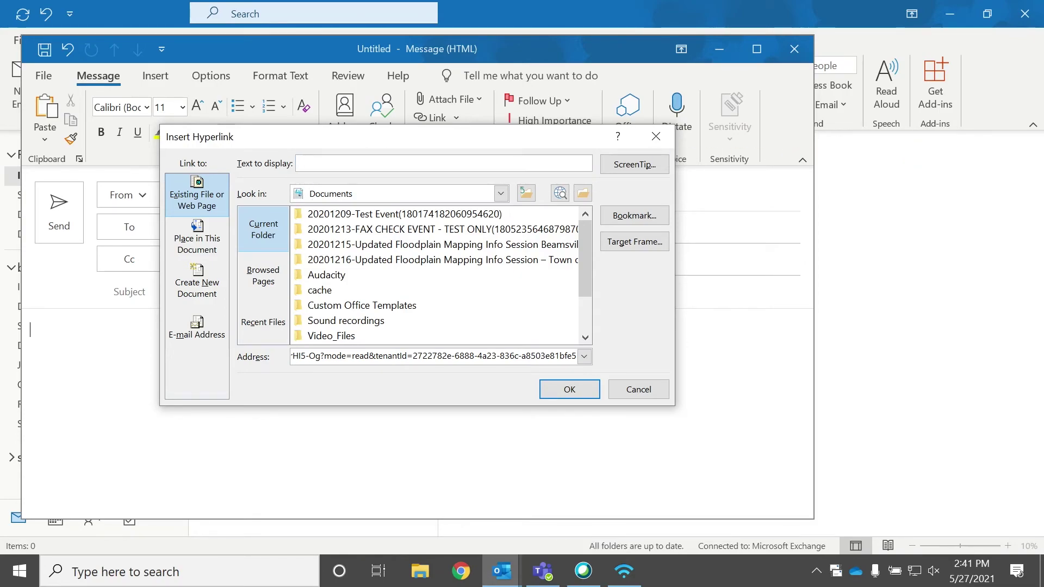
pyautogui.write('REGISTER ')
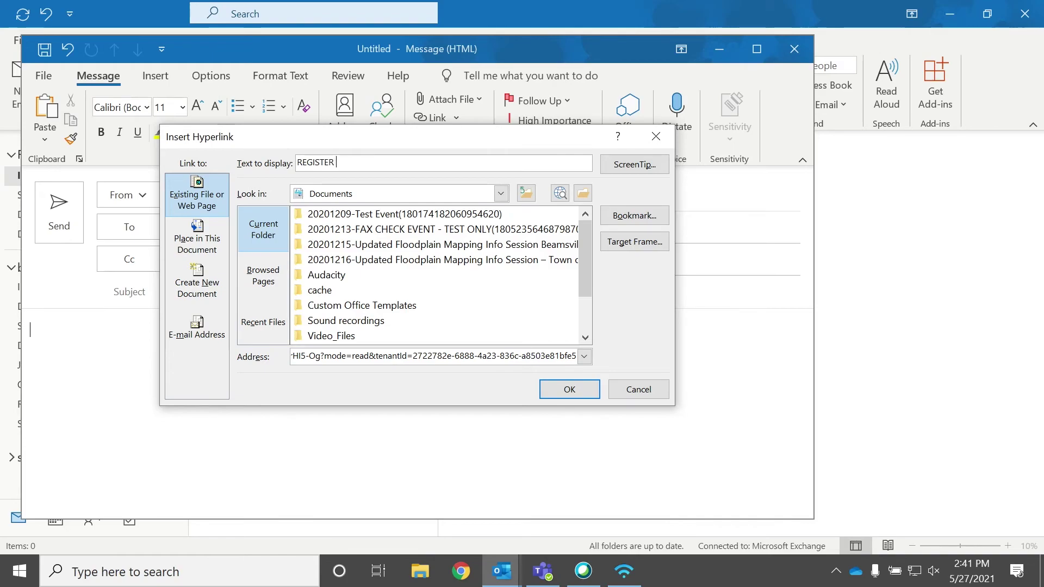
pyautogui.write('FOR WEBINAR')
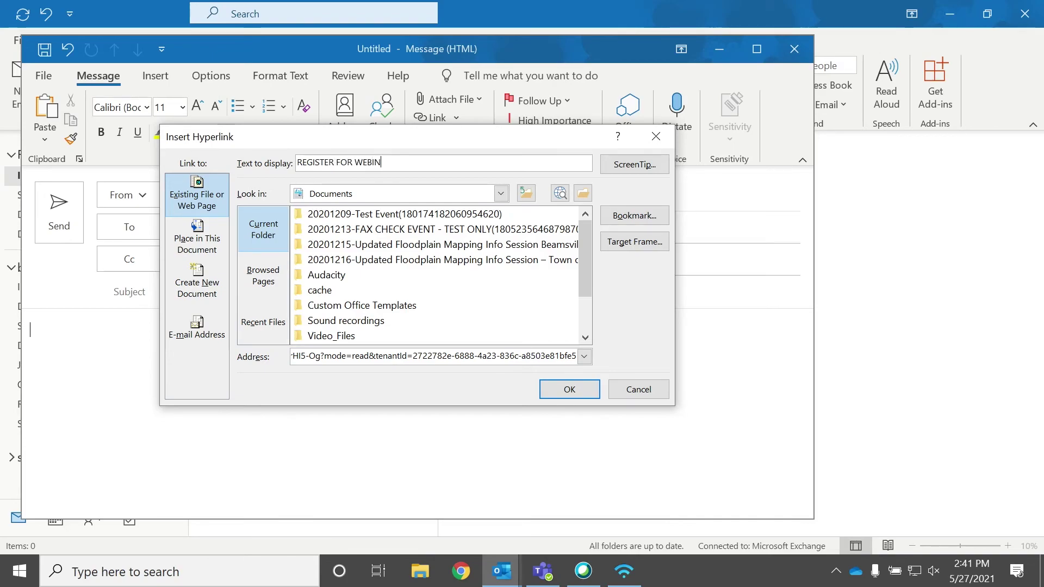
pyautogui.click(571, 392)
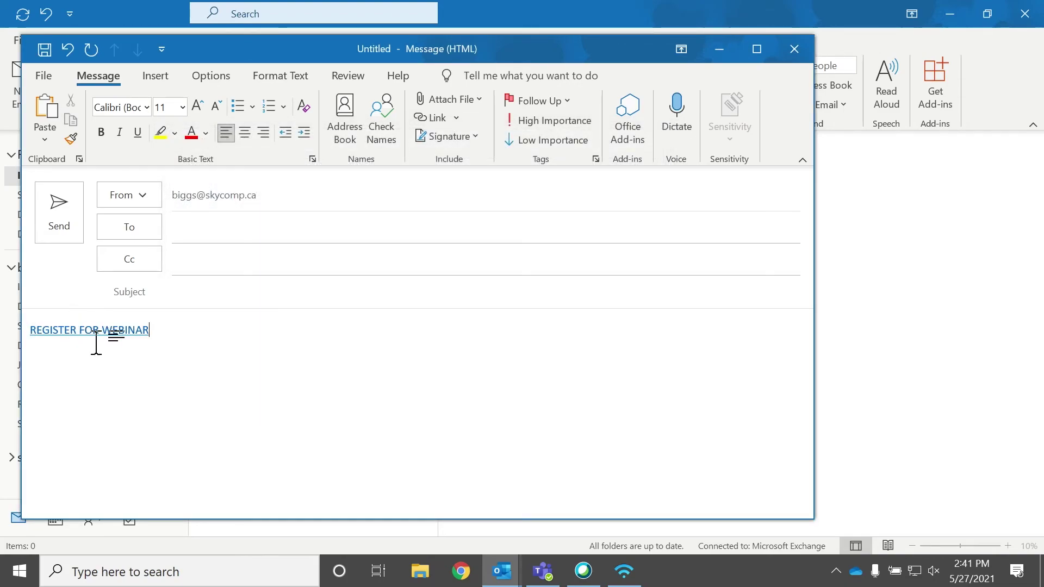
# Step: Add the line "Click this link to register" above the registration hyperlink in the message body
pyautogui.moveTo(71, 337)
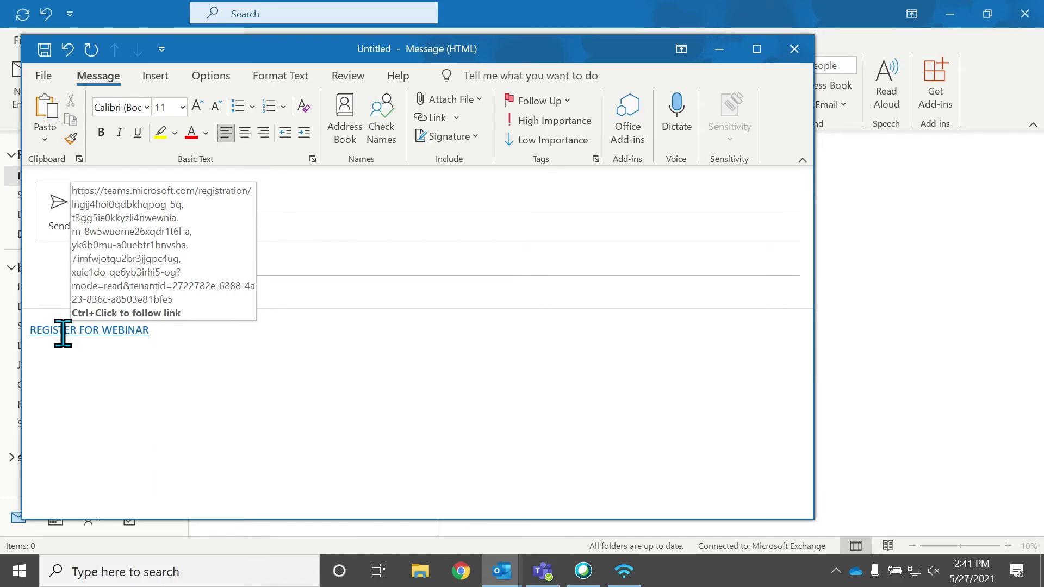
pyautogui.click(34, 331)
pyautogui.press('Return')
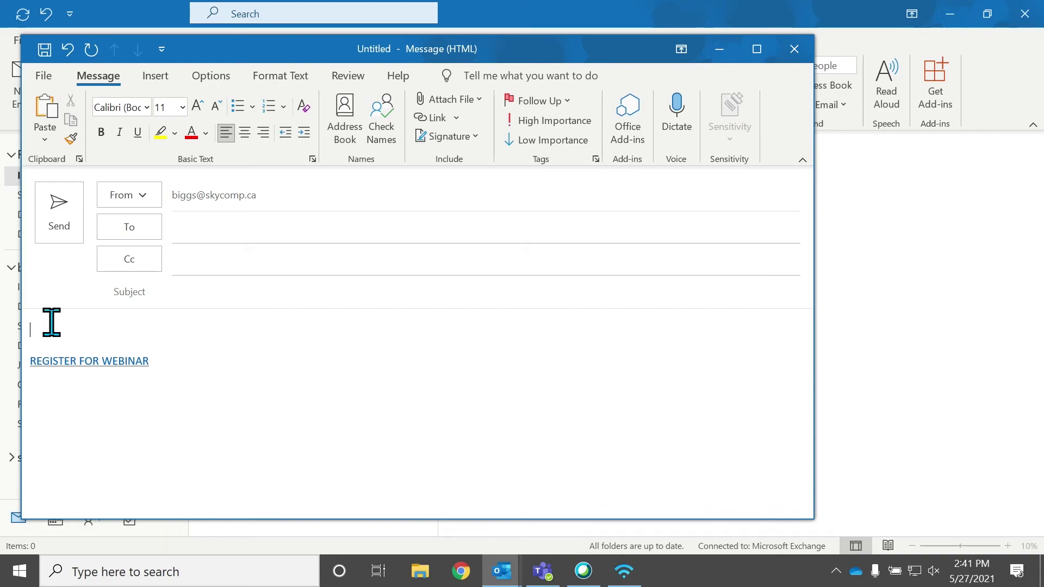
pyautogui.write('Click this link')
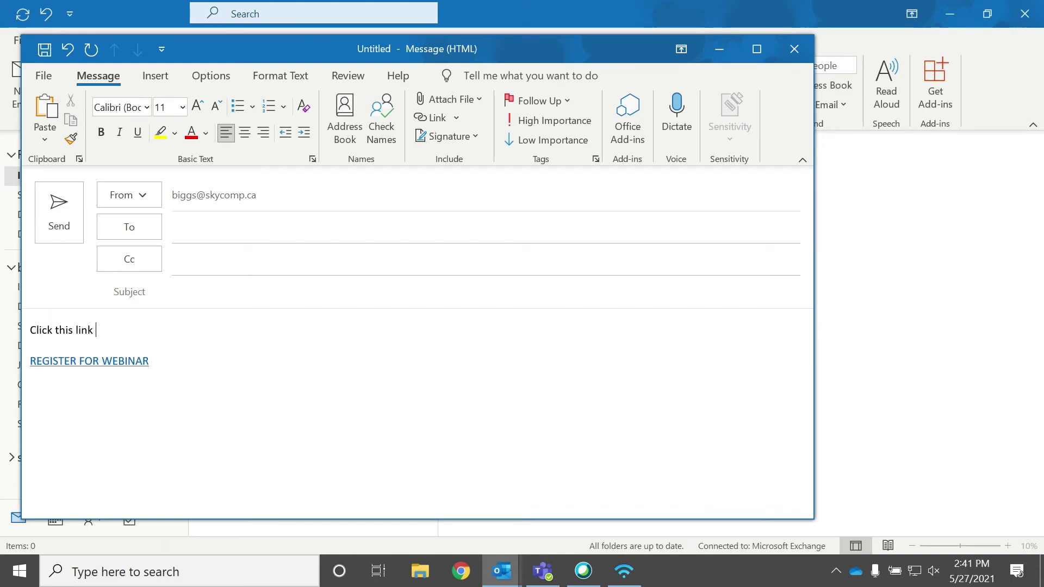
pyautogui.write(' to registr')
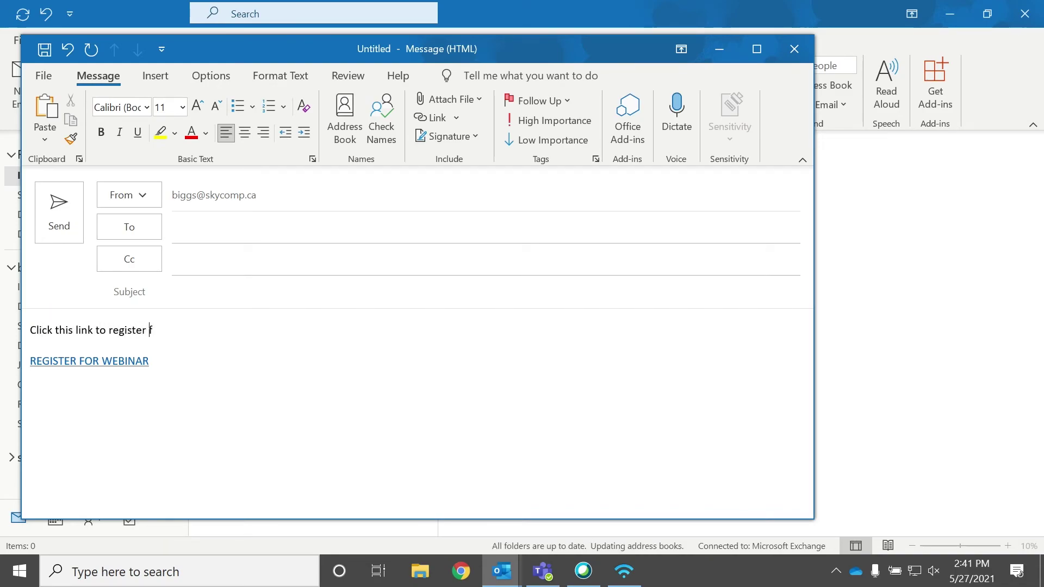